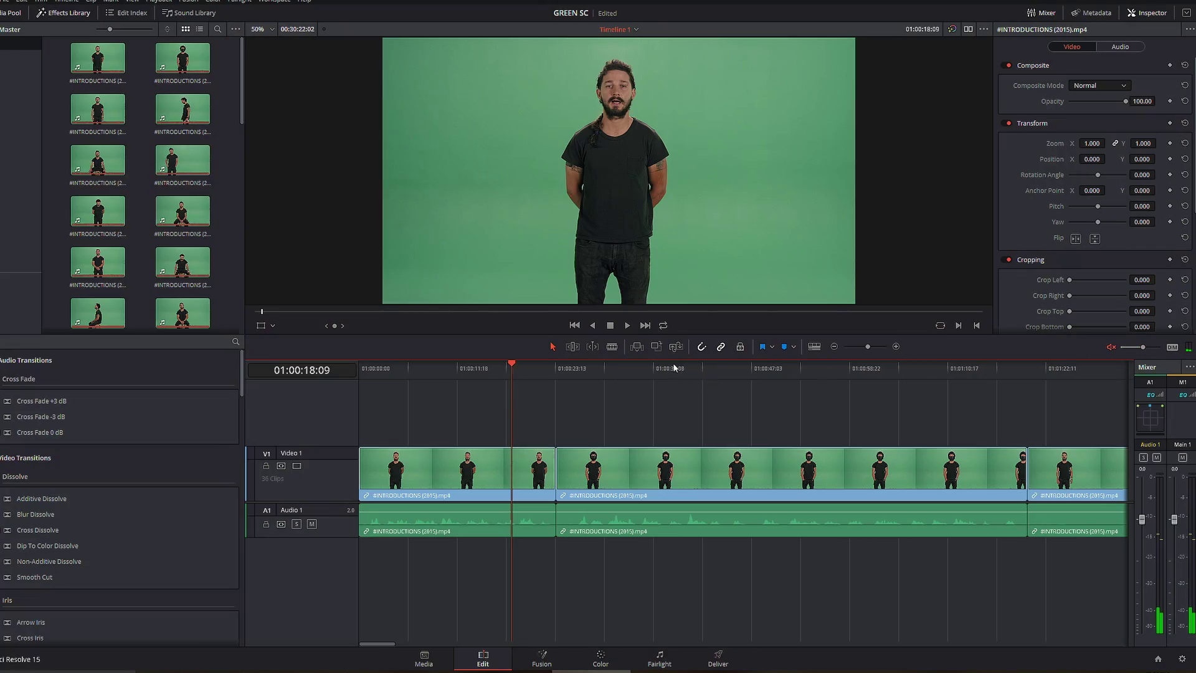
Scrub the Edit page playhead to the helmet-wearing subject's green-screen clip
left_click_drag(674, 368, 790, 374)
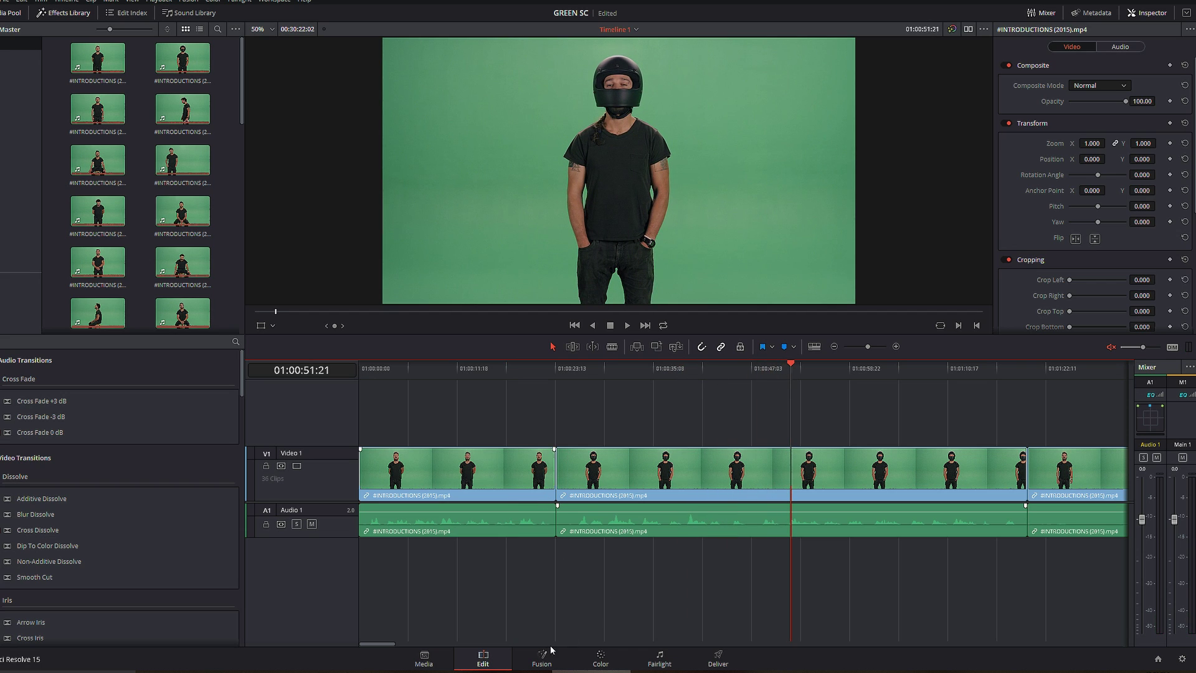
On the Color page, select clip 02, the helmet shot, and move to a later frame
left_click(597, 664)
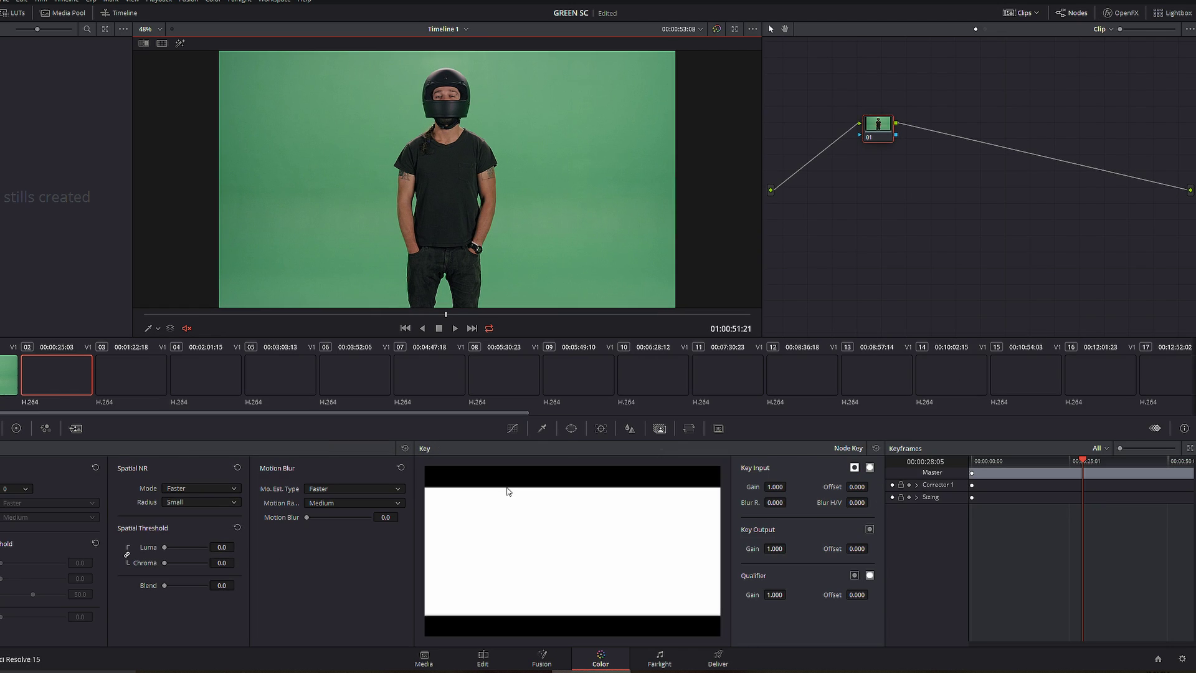
left_click(591, 382)
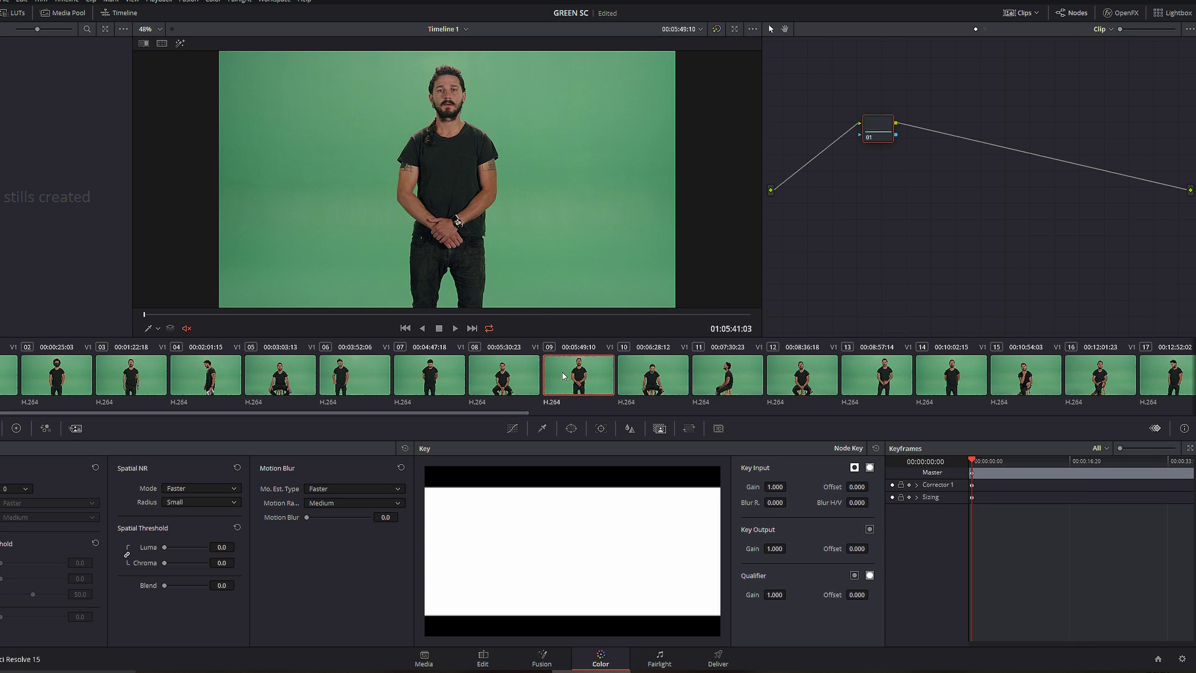
left_click(71, 384)
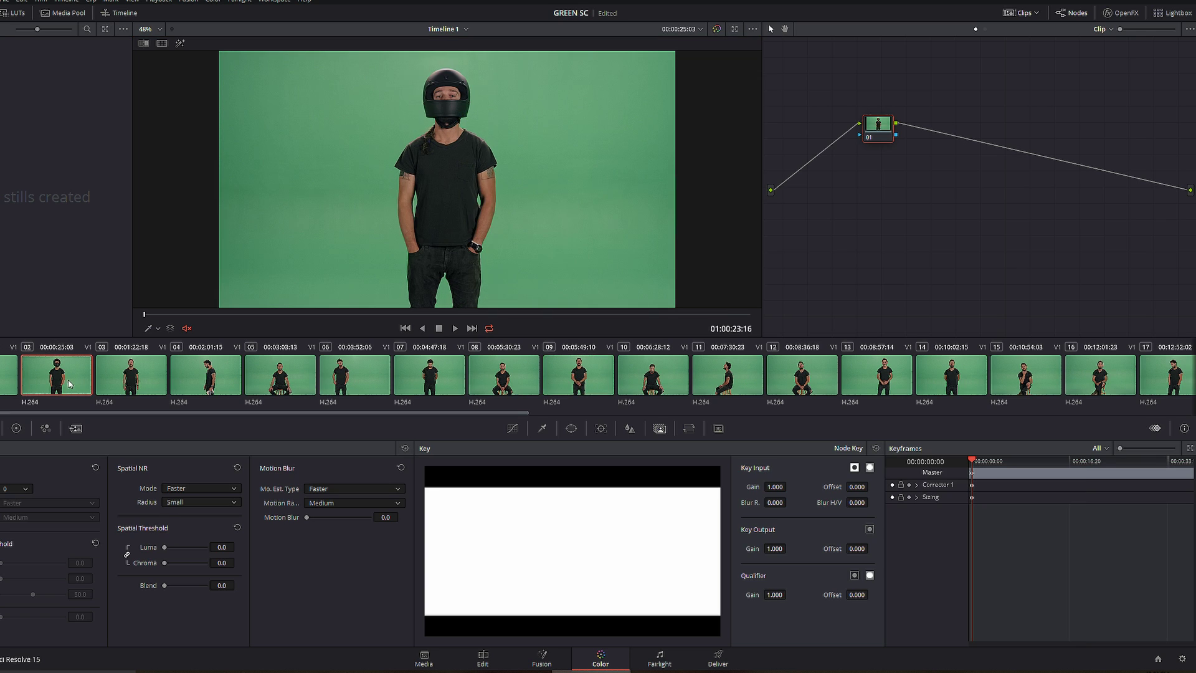
left_click_drag(274, 314, 189, 312)
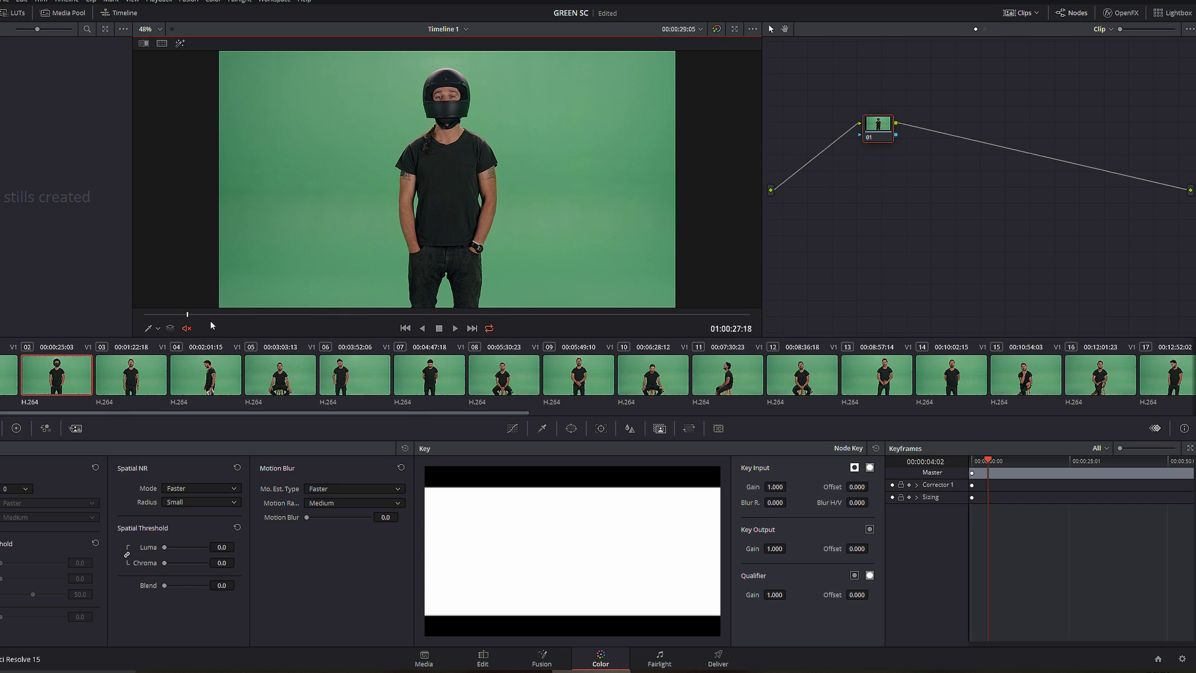
Add a serial node with a 3D qualifier sampling the green screen, with Highlight enabled
key("alt+s")
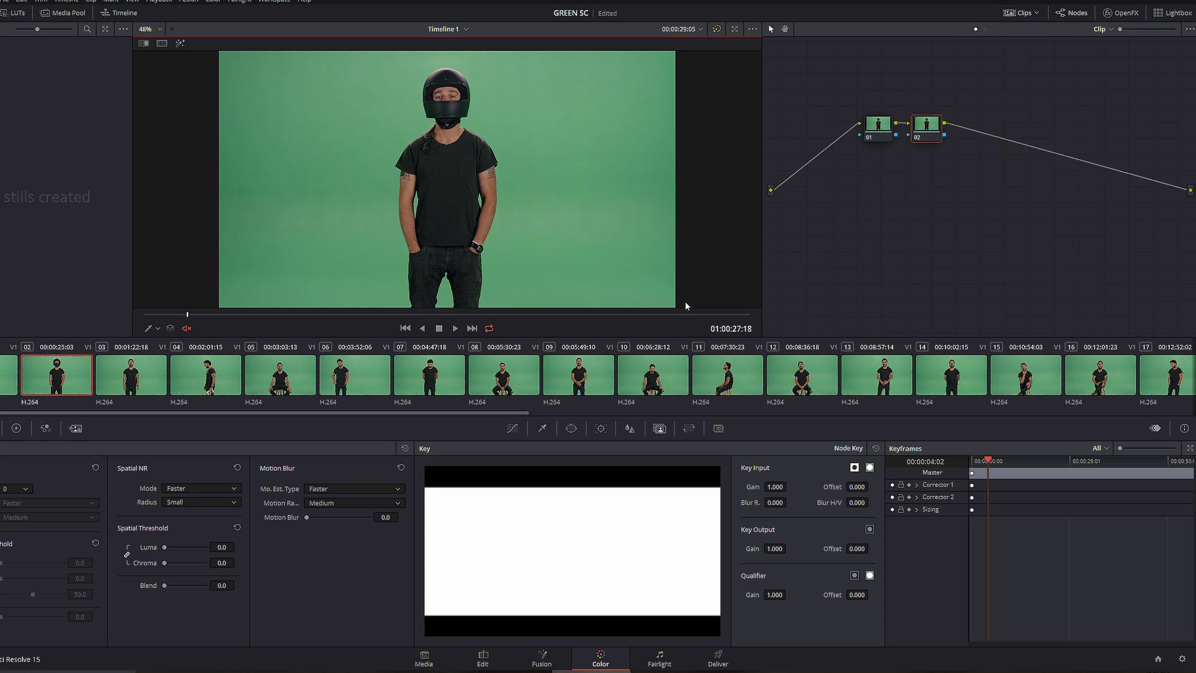
left_click(541, 432)
left_click(848, 450)
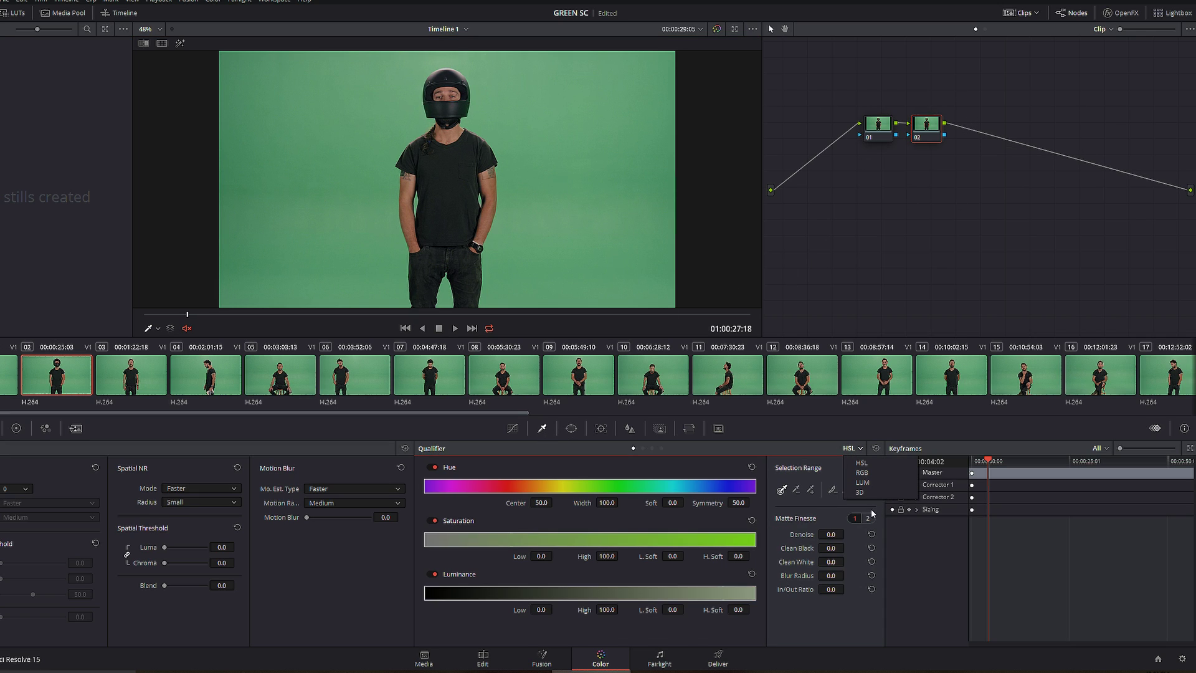
left_click(862, 495)
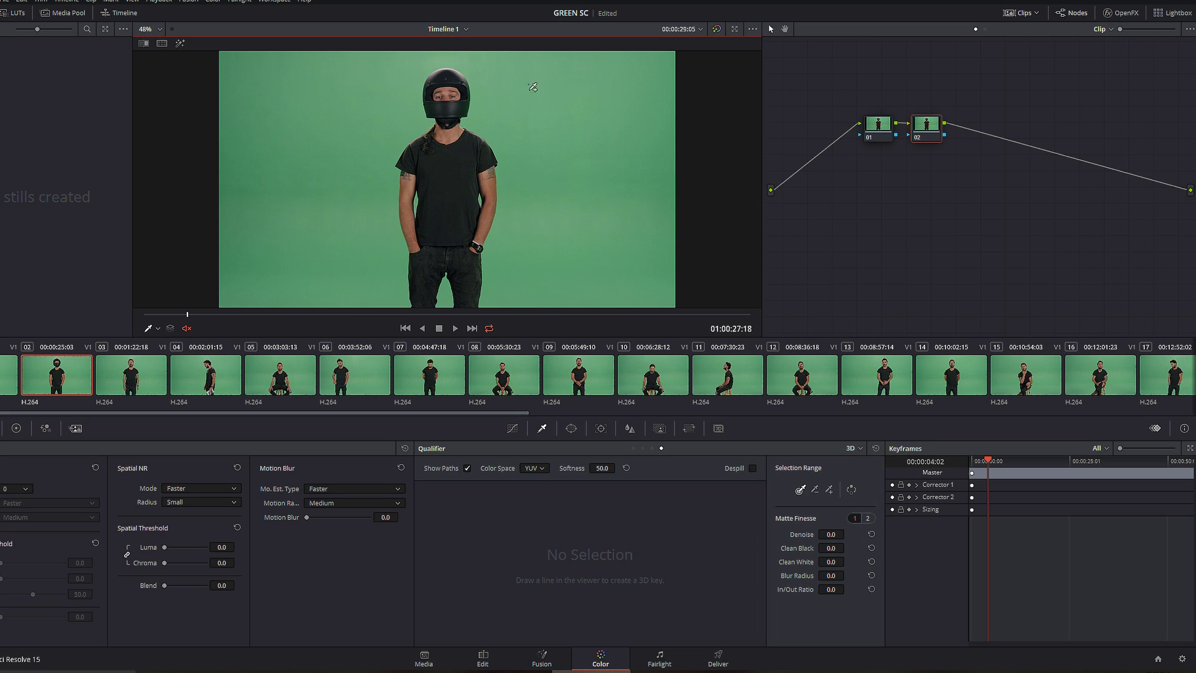
left_click_drag(528, 84, 591, 289)
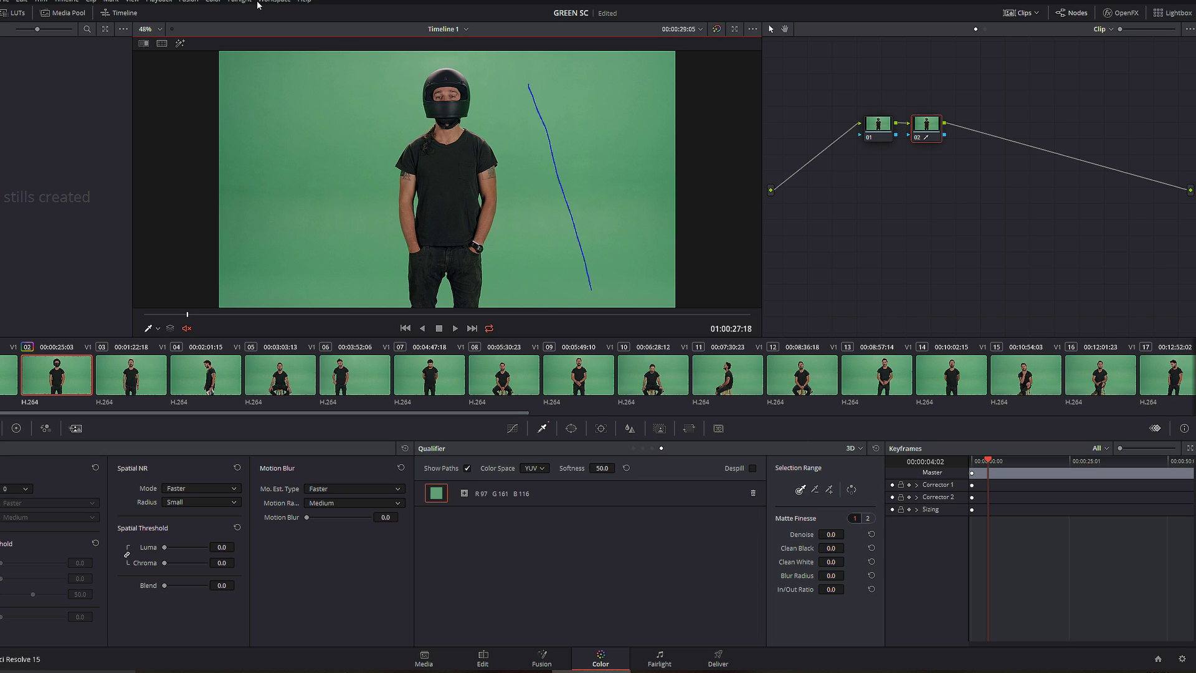
left_click(181, 45)
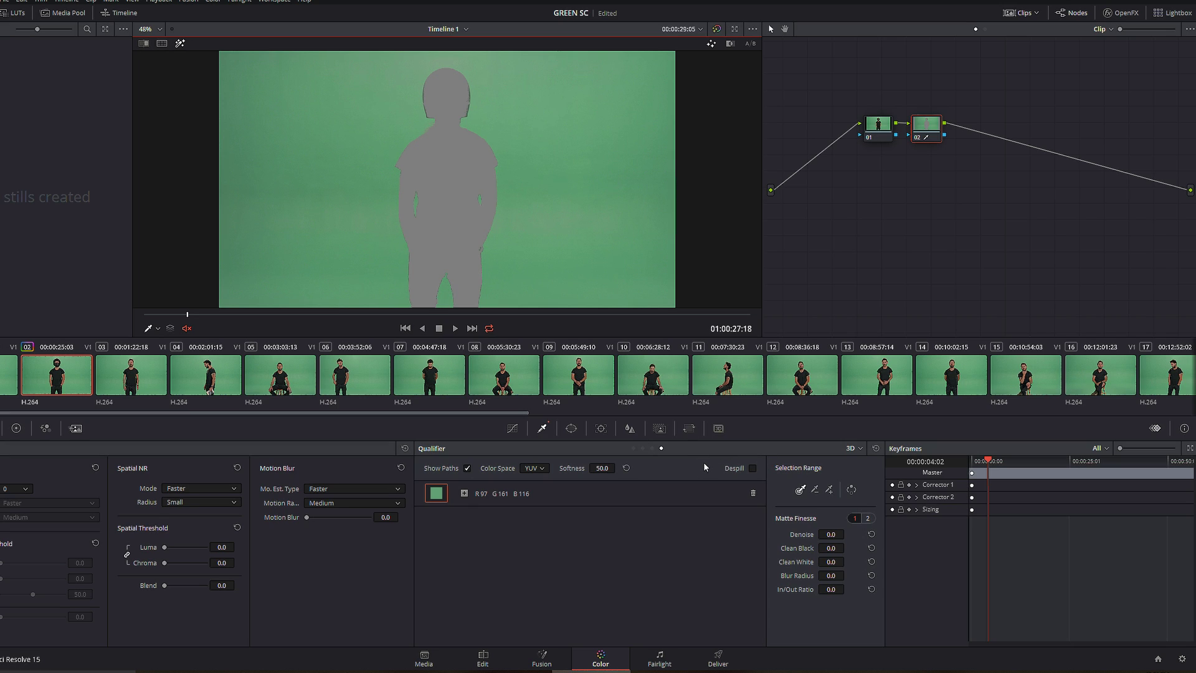
Invert node 02's qualifier key to keep the subject, and add an alpha output to the node graph
left_click(664, 432)
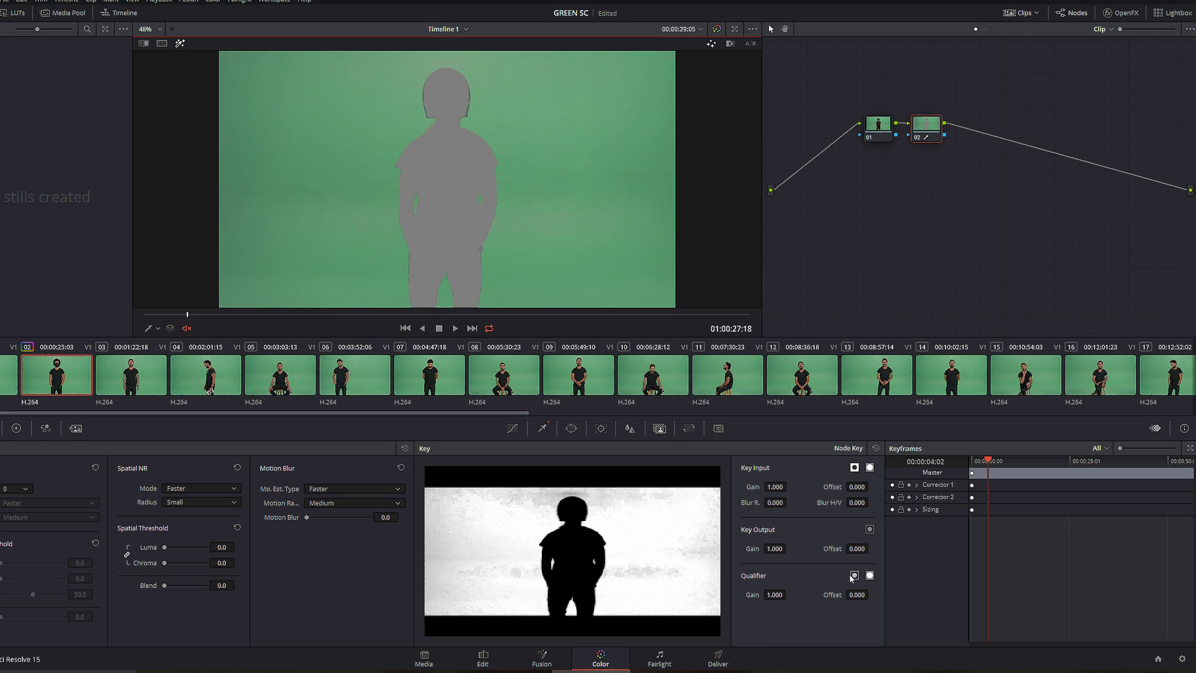
left_click(853, 575)
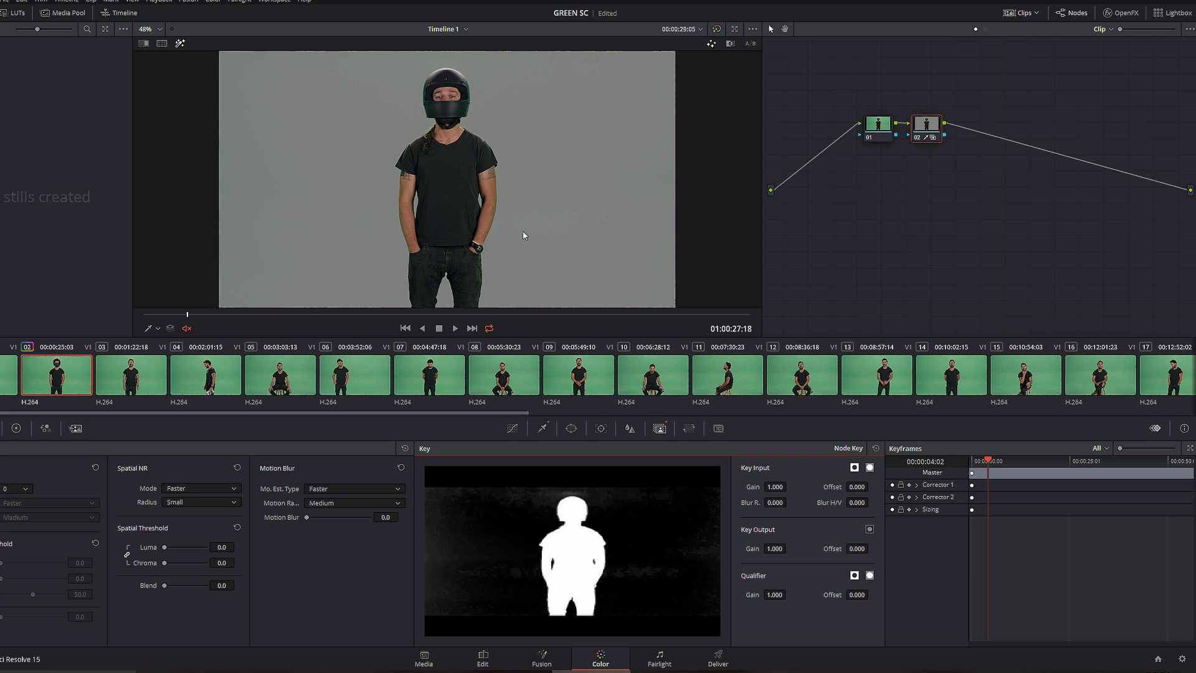
right_click(1088, 219)
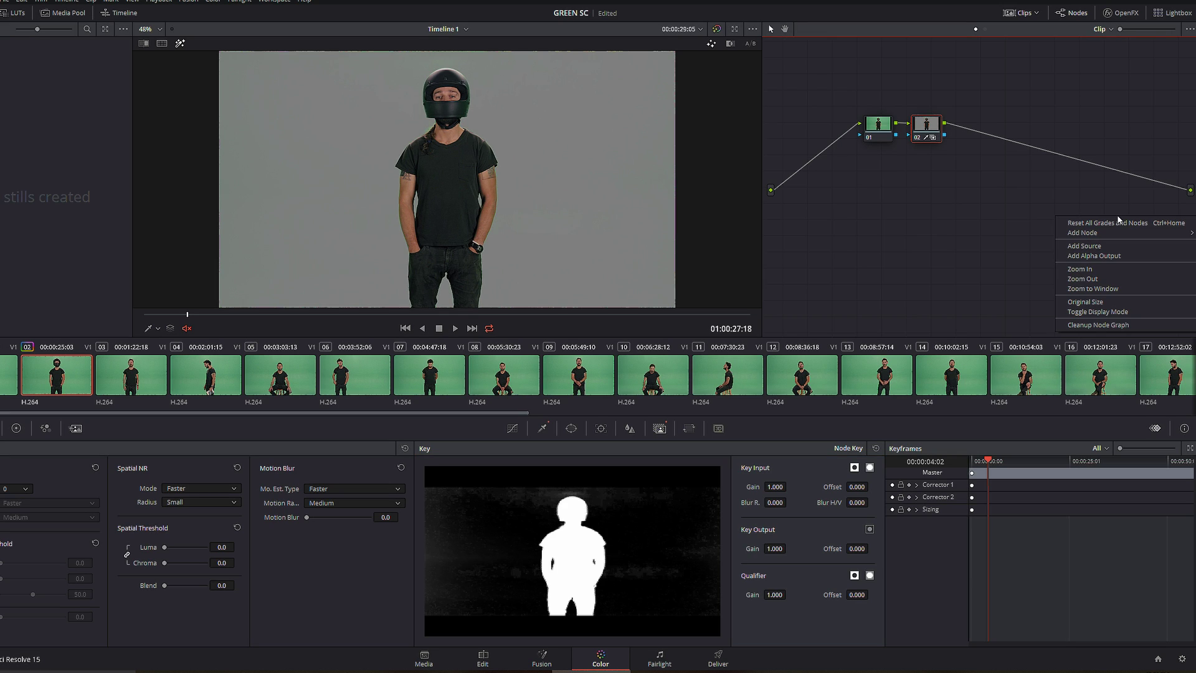
left_click(1096, 257)
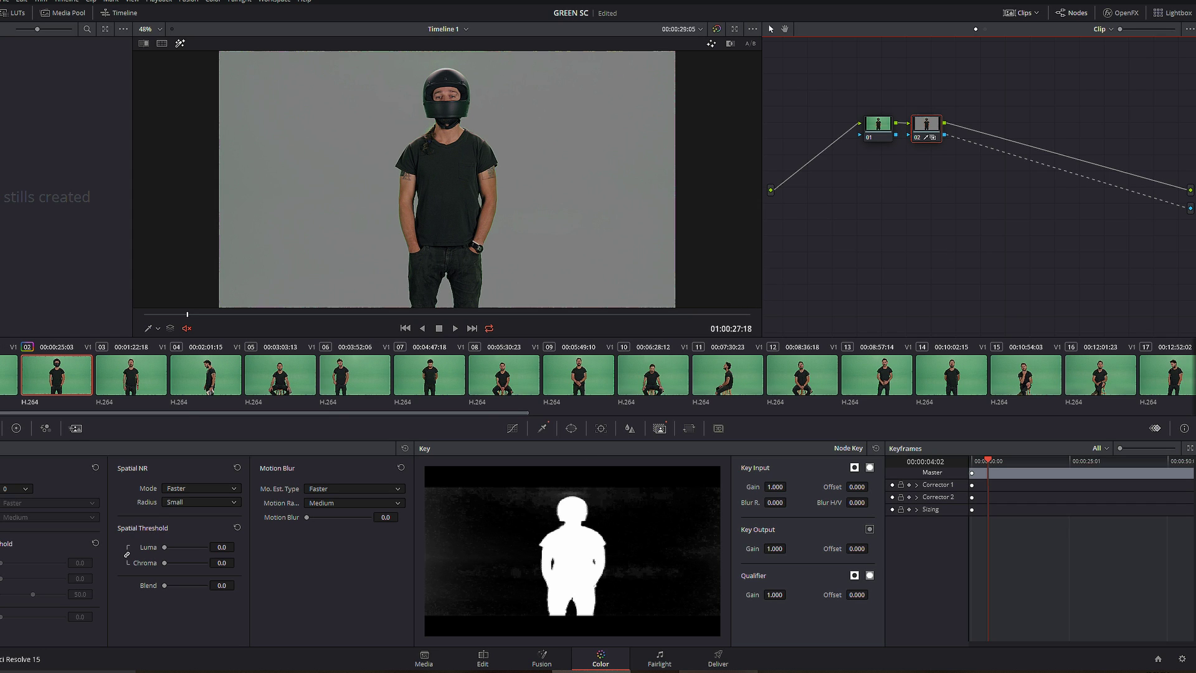
On the Deliver page, name the render 'alpha channelk' and set its location to WORK (H:)
left_click(716, 659)
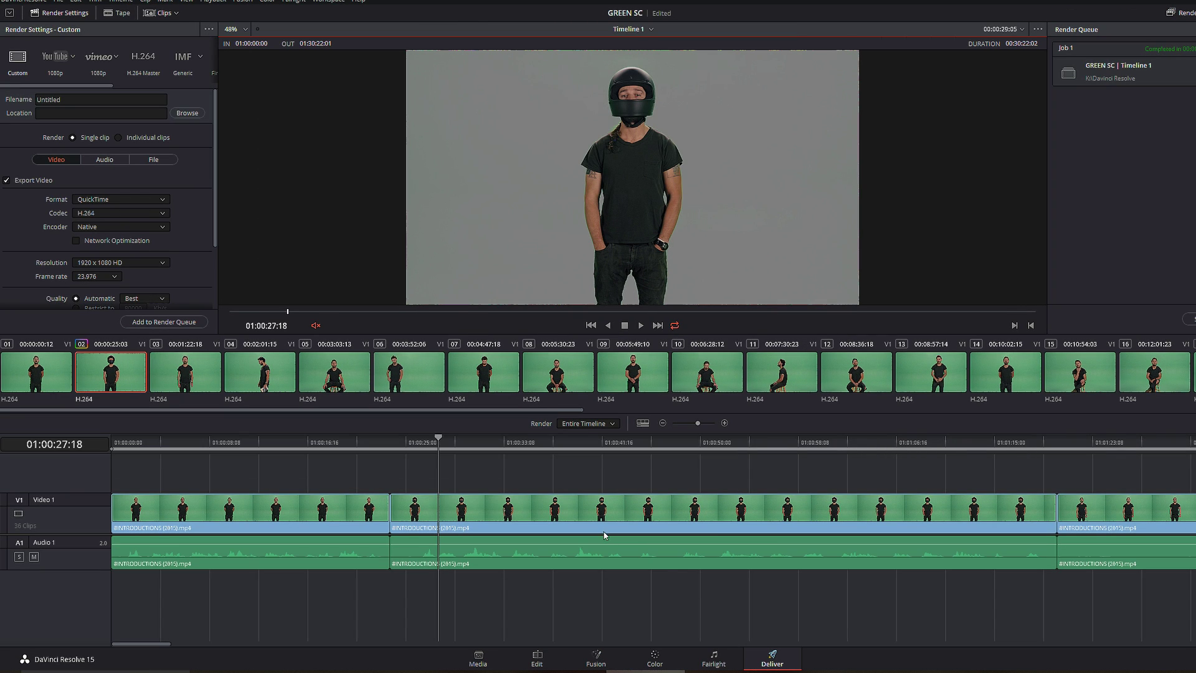
left_click(101, 100)
type("alpha channelk")
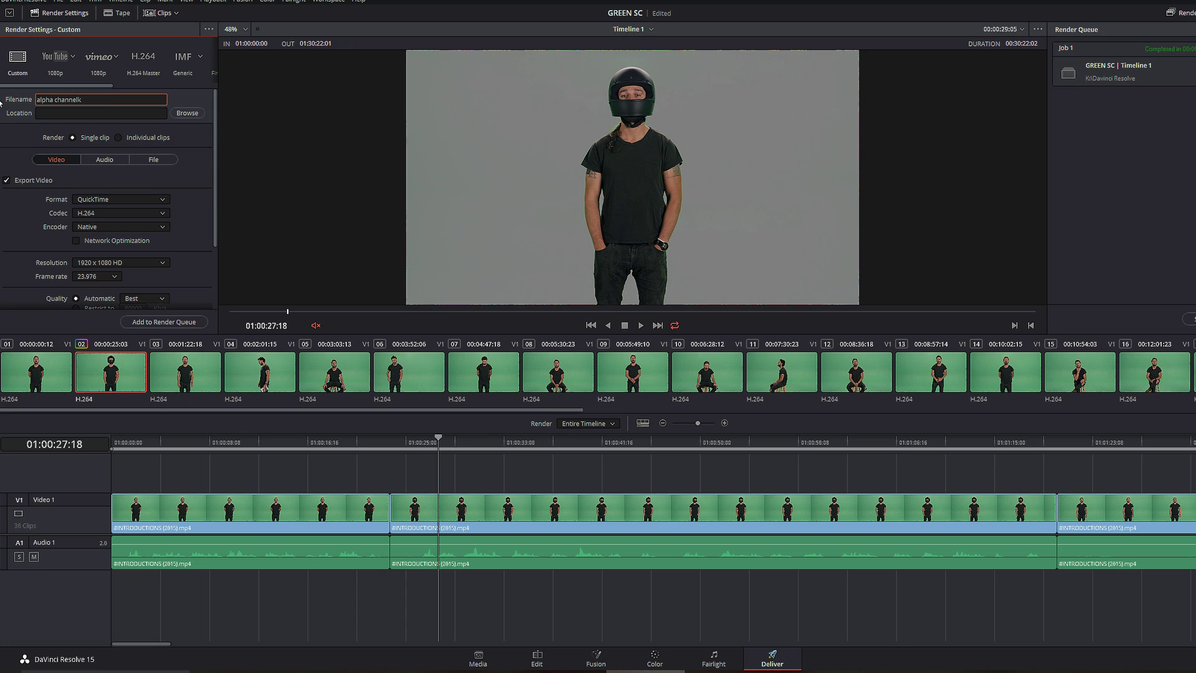
left_click(186, 113)
left_click(41, 264)
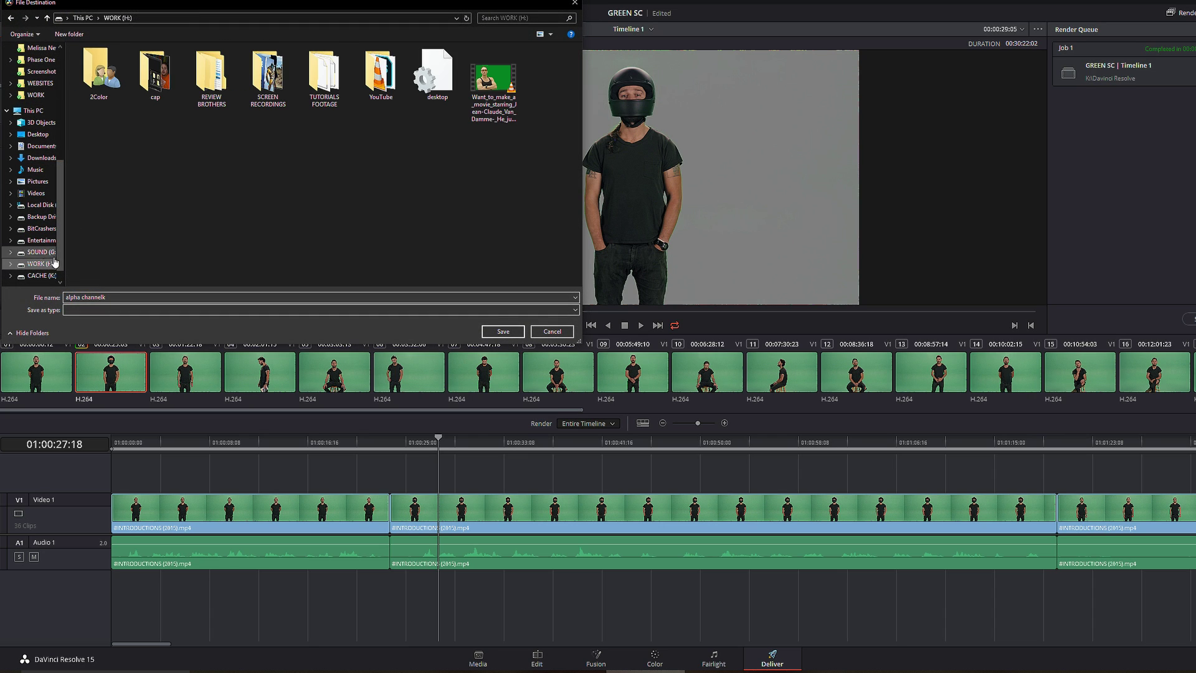
left_click(502, 331)
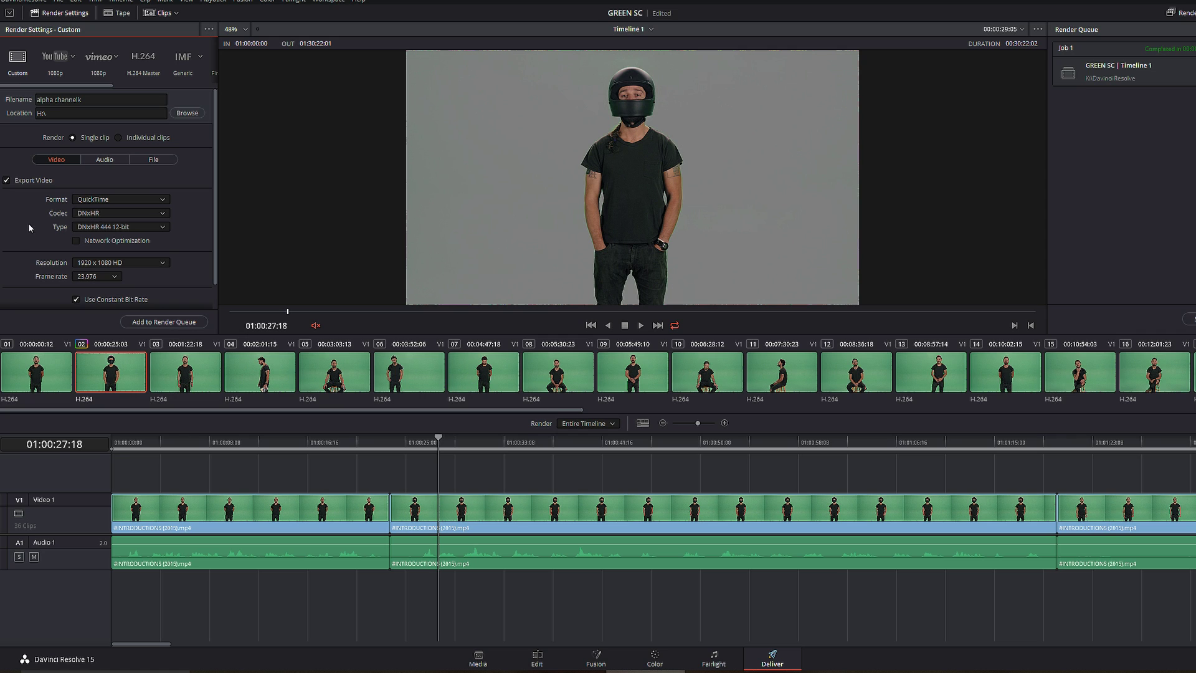
Render as individual clips and turn on Export Alpha
scroll(214, 164, "down", 2)
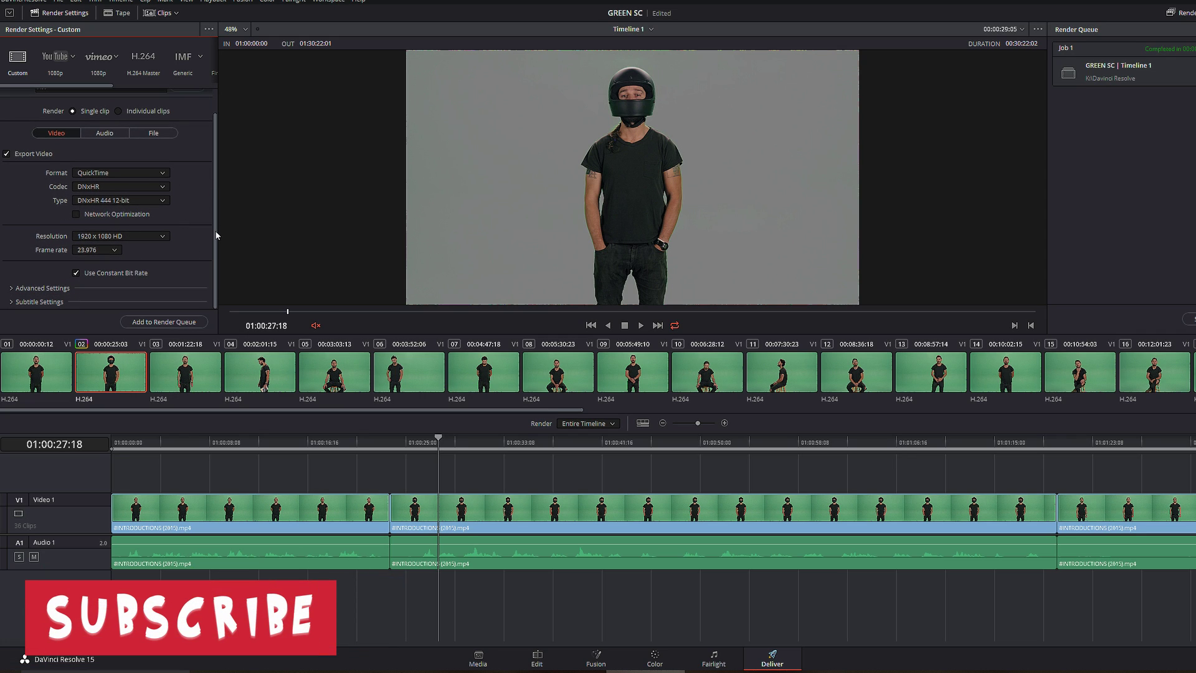
left_click_drag(216, 236, 216, 199)
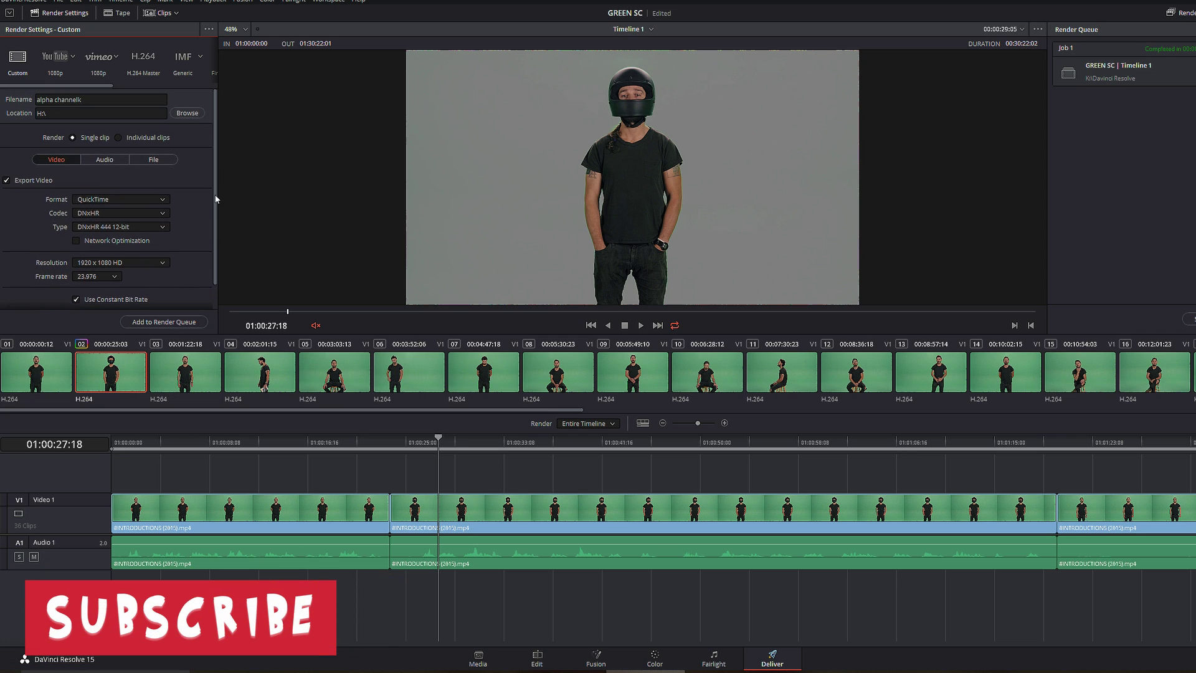
left_click(119, 137)
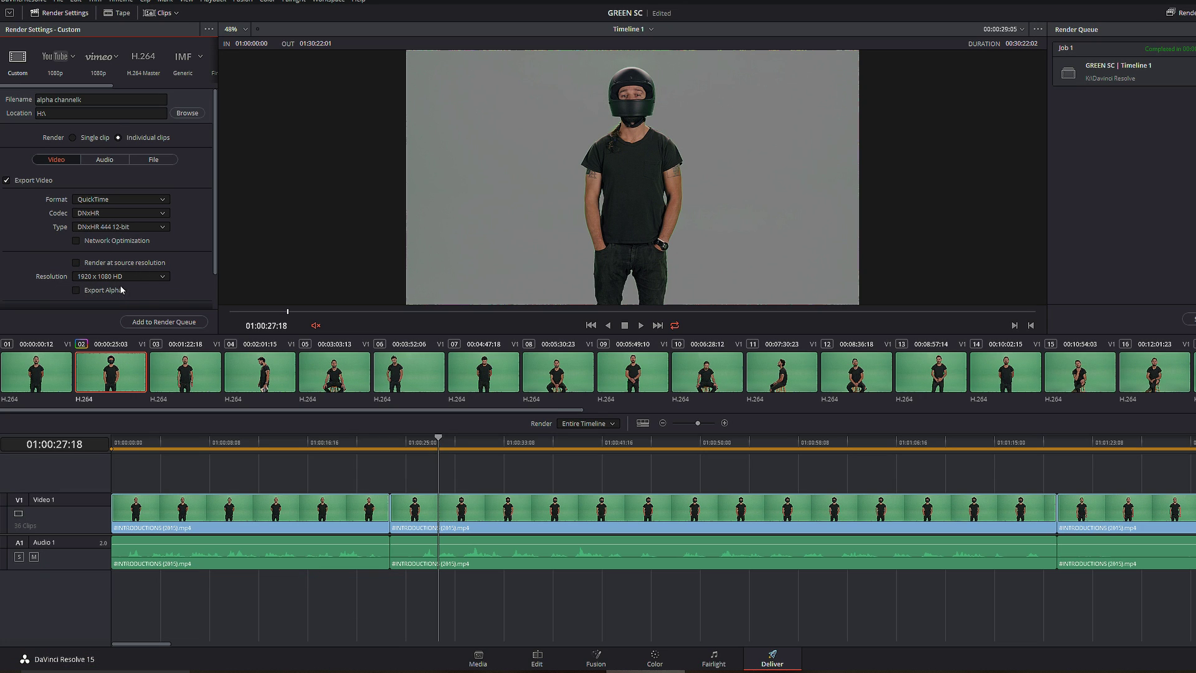
left_click(76, 291)
Set the codec type to DNxHR HQ and delete the old job from the render queue
scroll(213, 203, "down", 2)
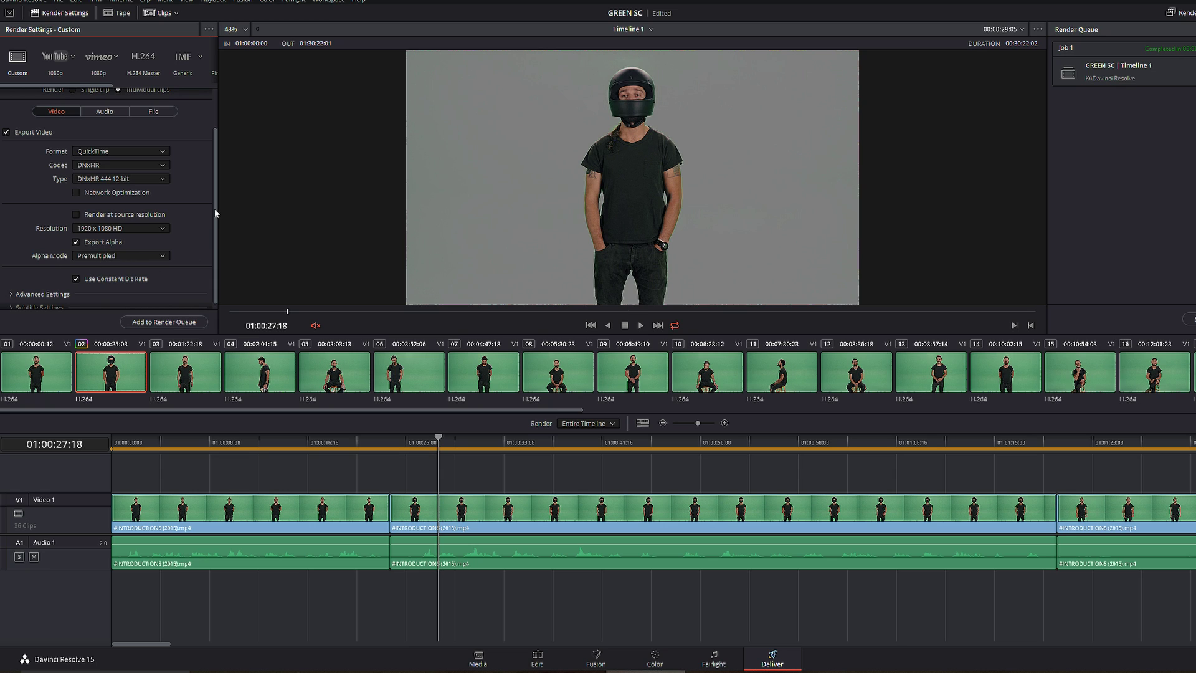
left_click_drag(216, 214, 212, 198)
left_click(106, 198)
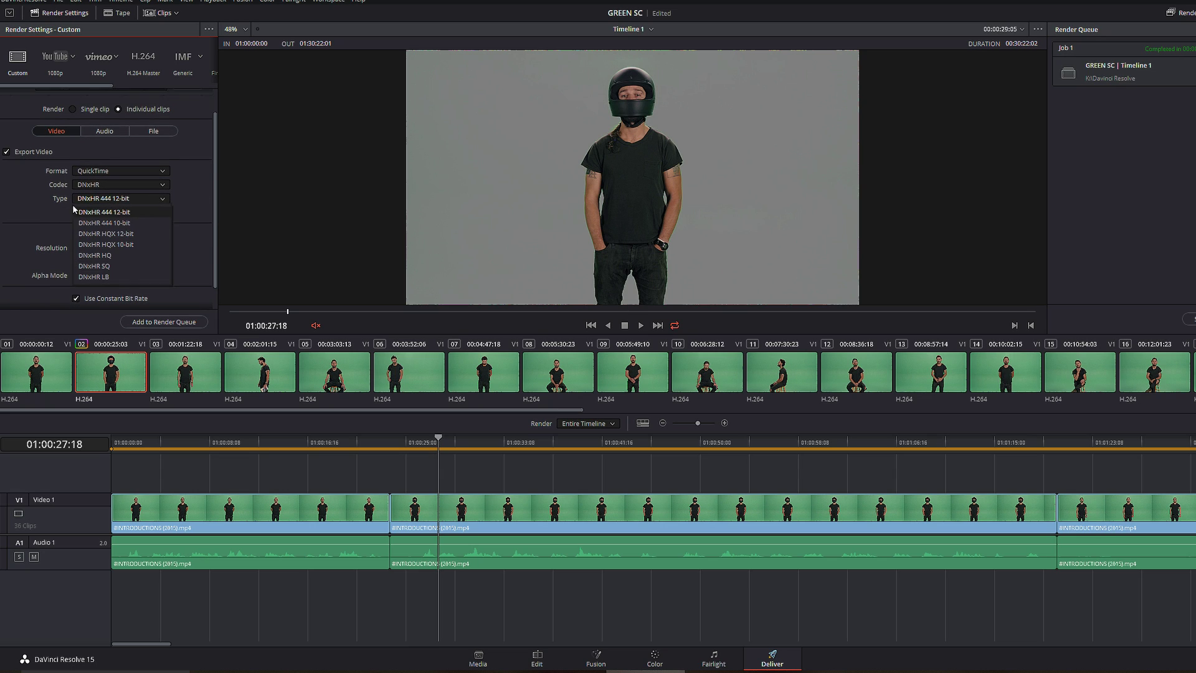
left_click(124, 251)
scroll(214, 186, "down", 1)
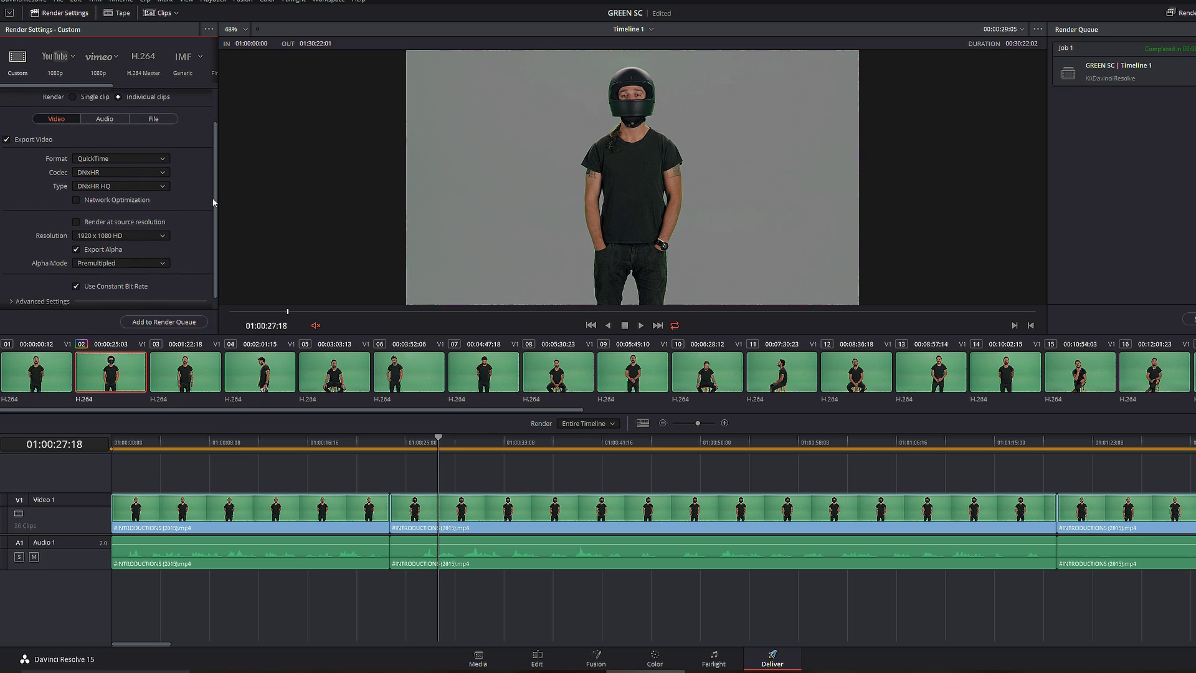
left_click(117, 175)
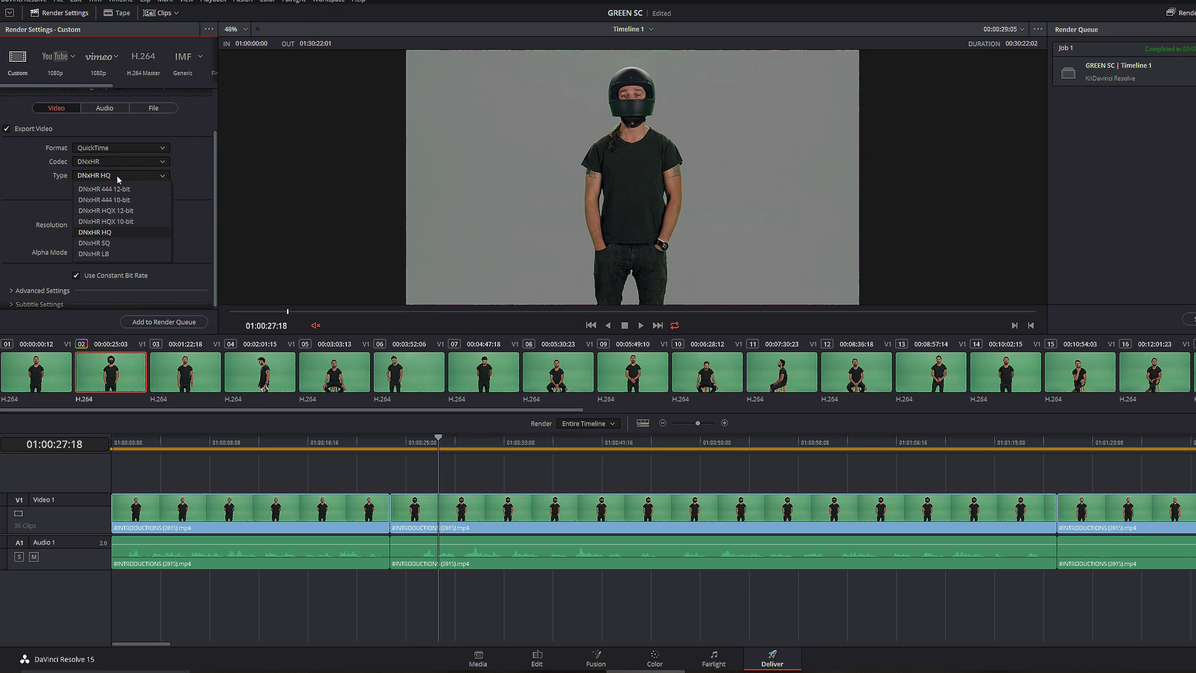
left_click(96, 232)
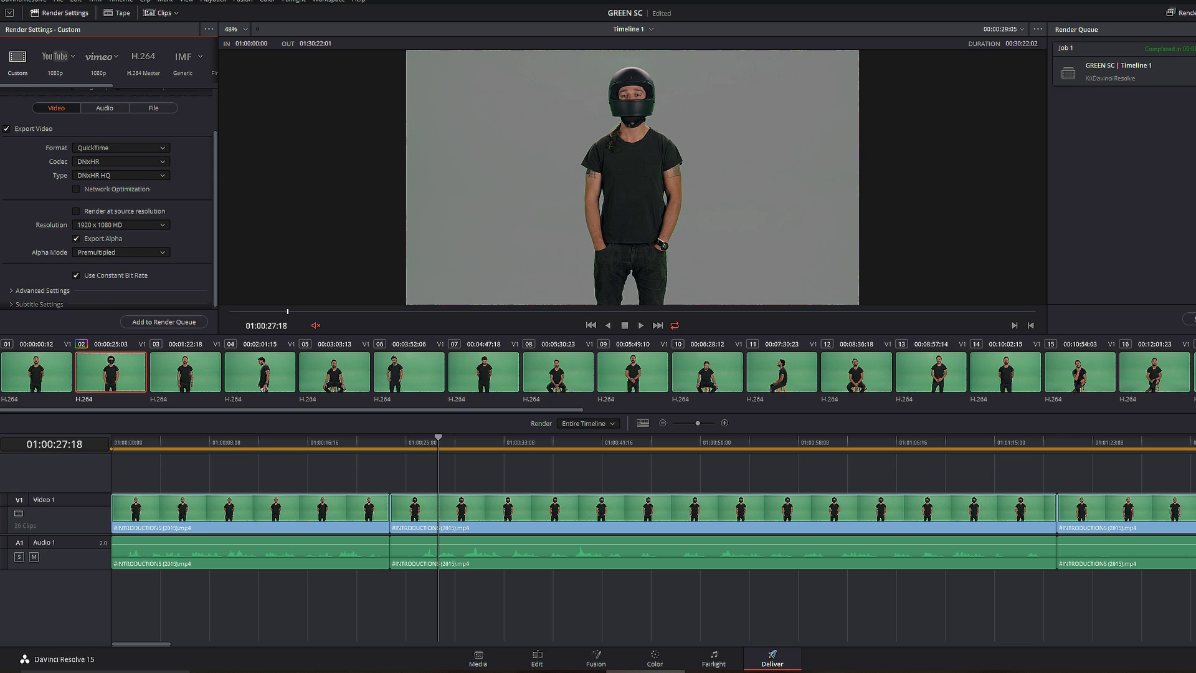
key("Delete")
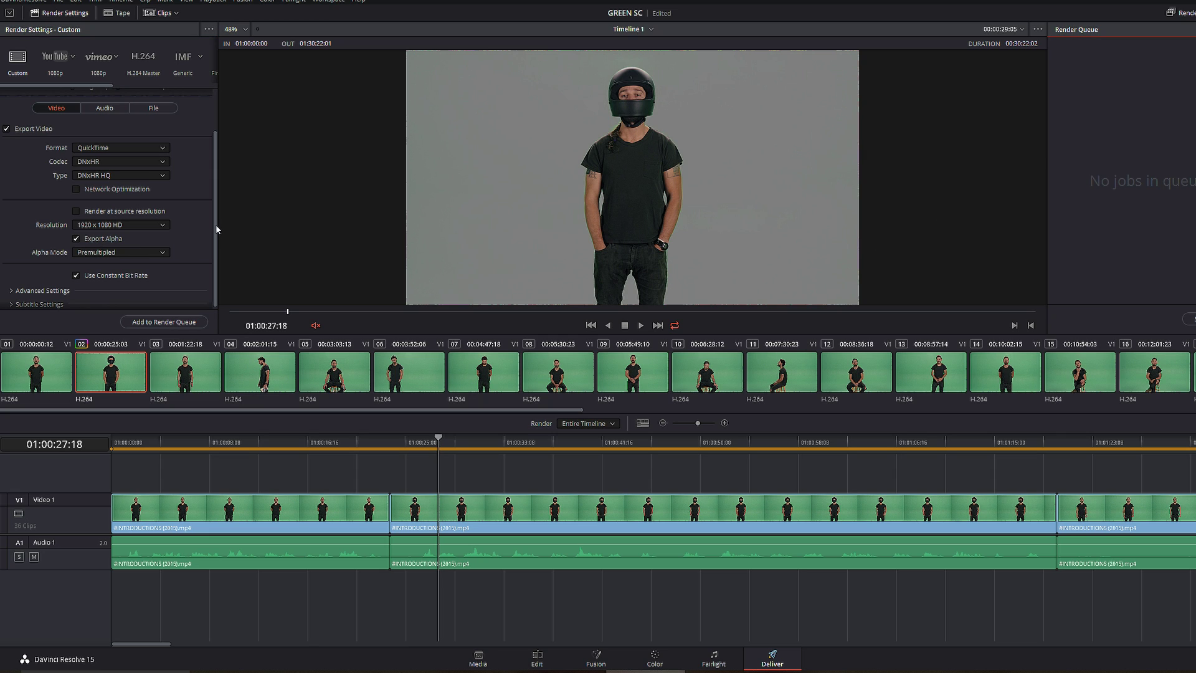
left_click_drag(215, 224, 170, 271)
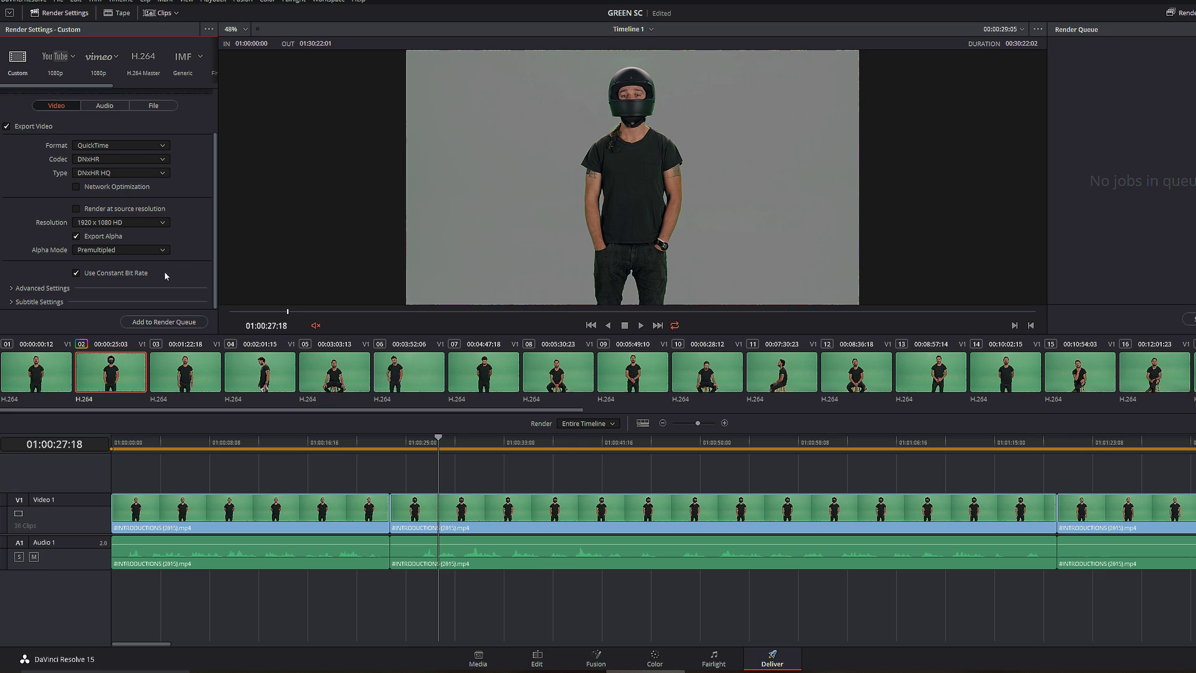
Queue a Render This Clip job for clip 02 and render it
right_click(123, 370)
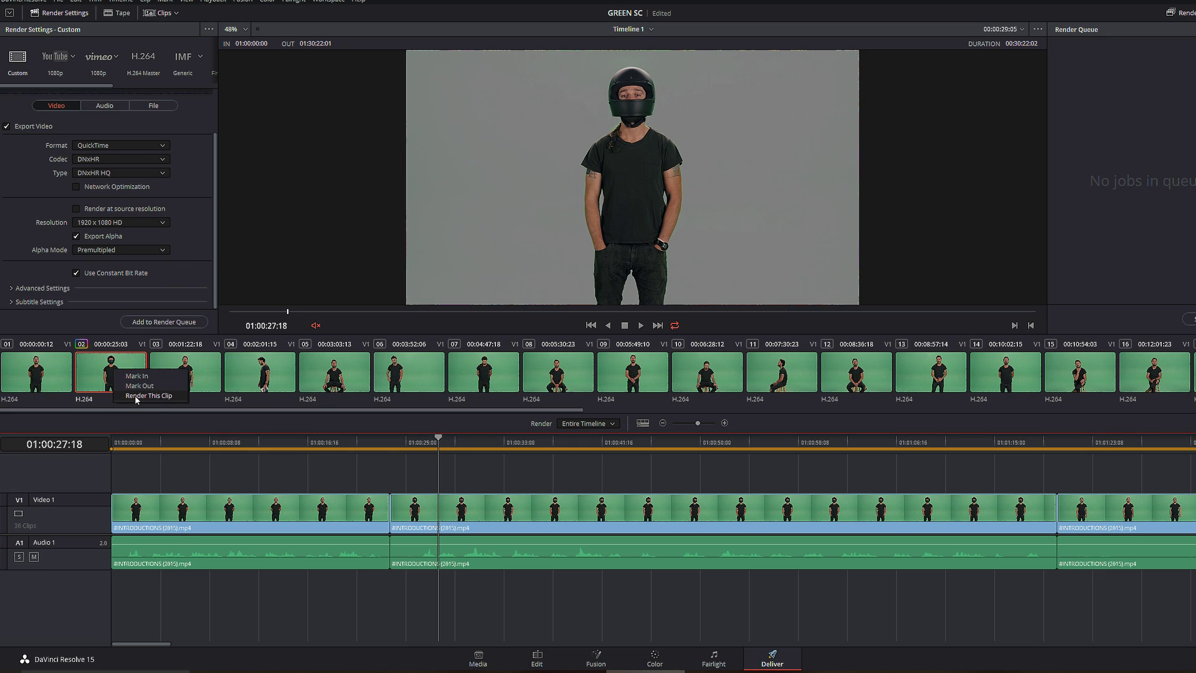
left_click(136, 396)
left_click(163, 321)
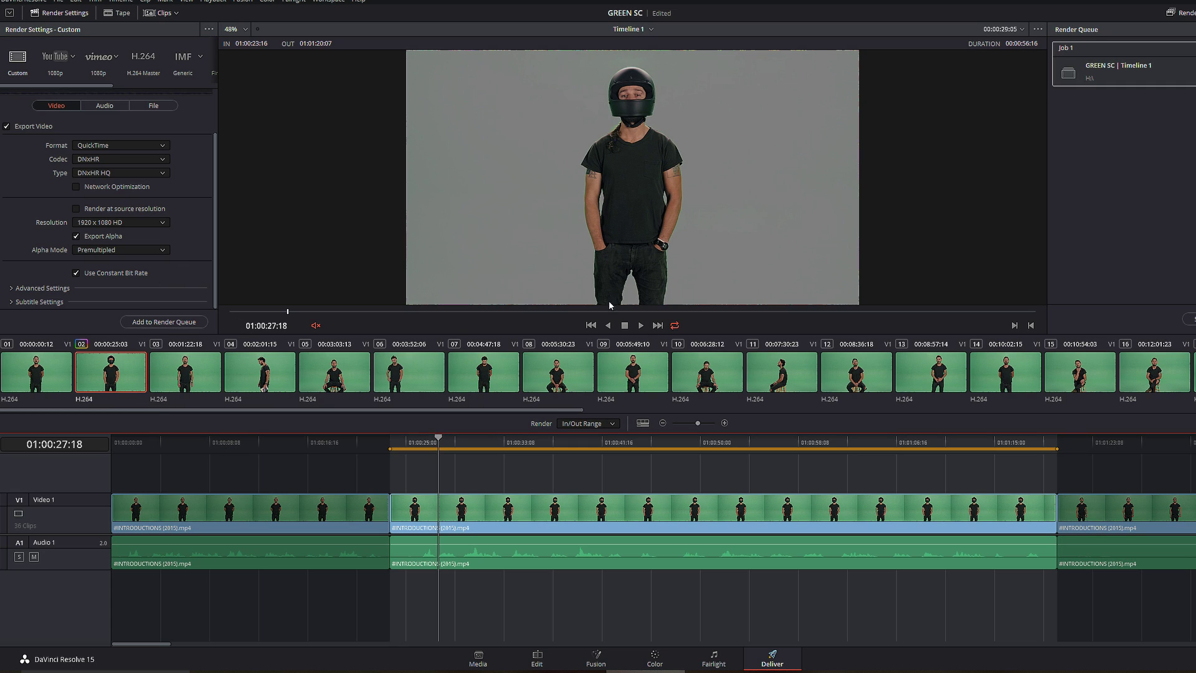
left_click(1188, 318)
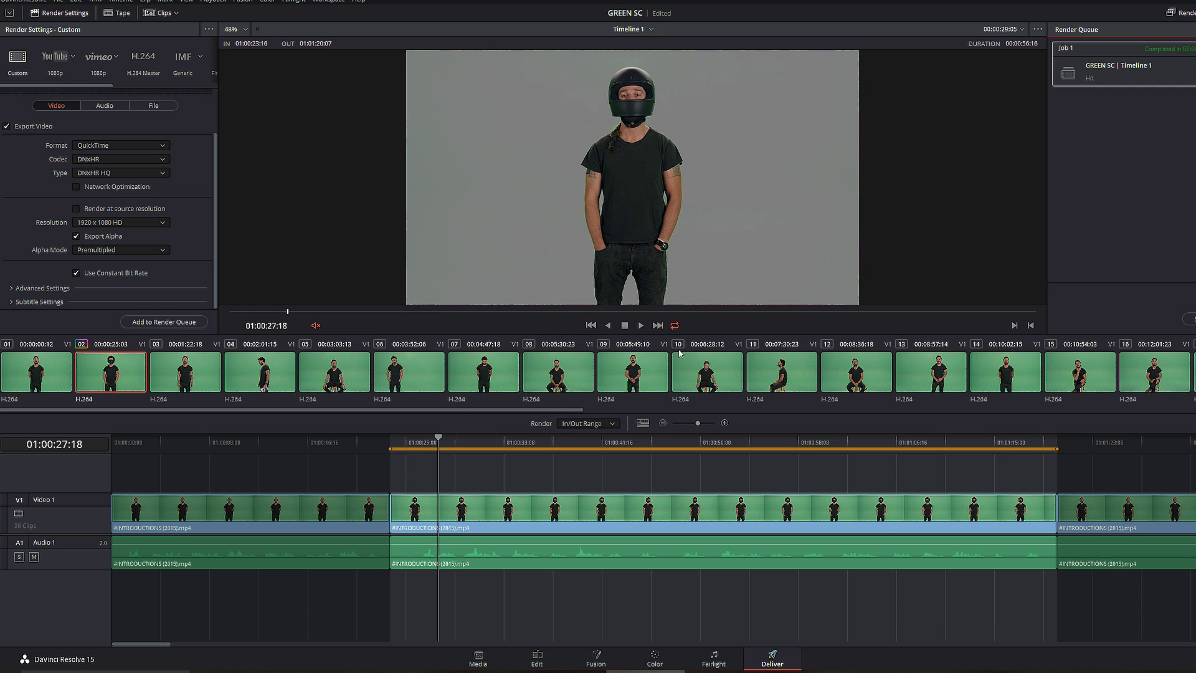
key("super+e")
Select the rendered alpha channelk file on WORK (H:), then return to Resolve's Edit page
scroll(269, 407, "up", 2)
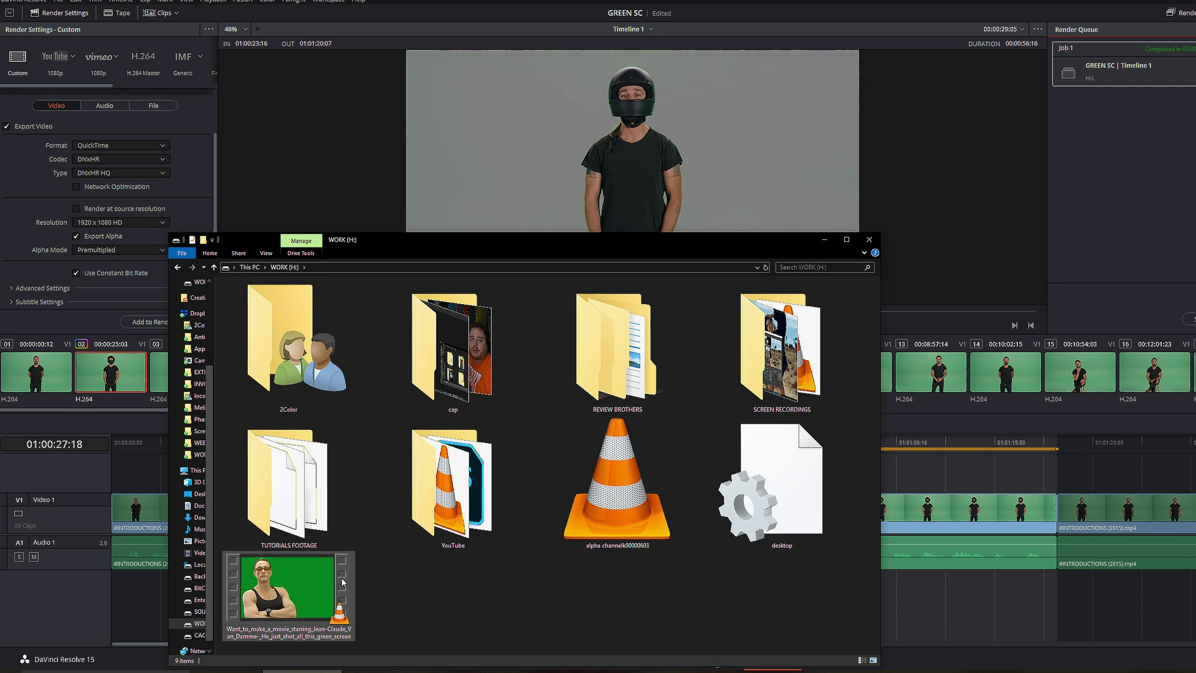
left_click(590, 524)
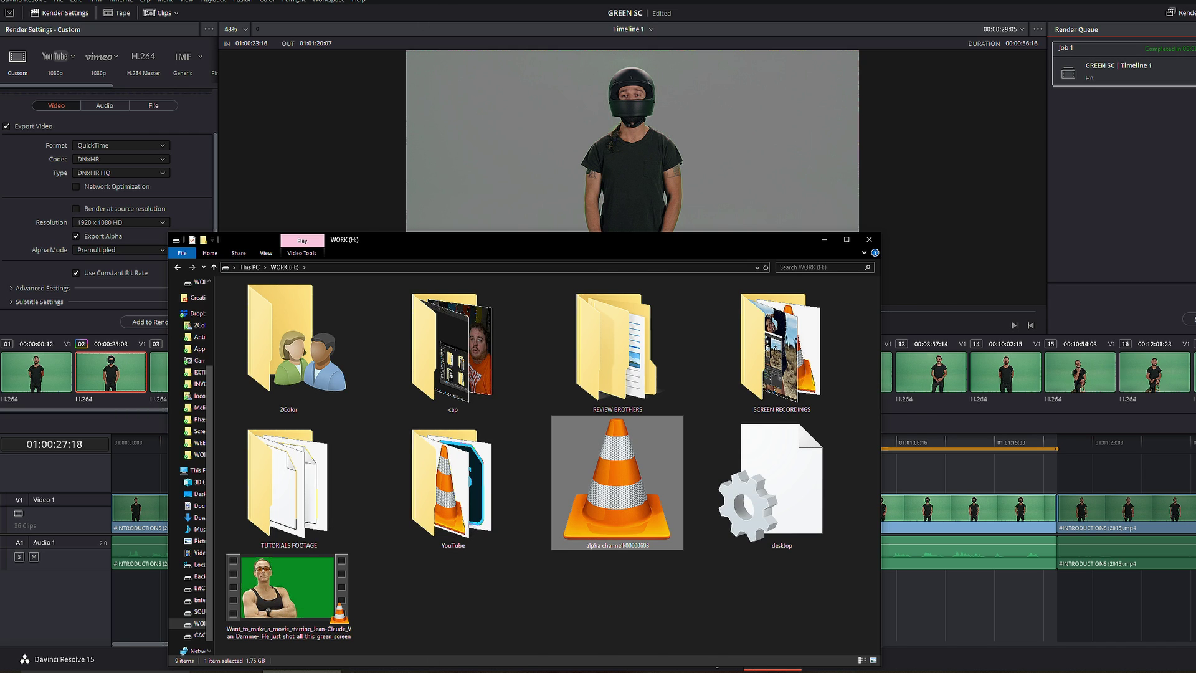
key("alt+F4")
left_click(546, 655)
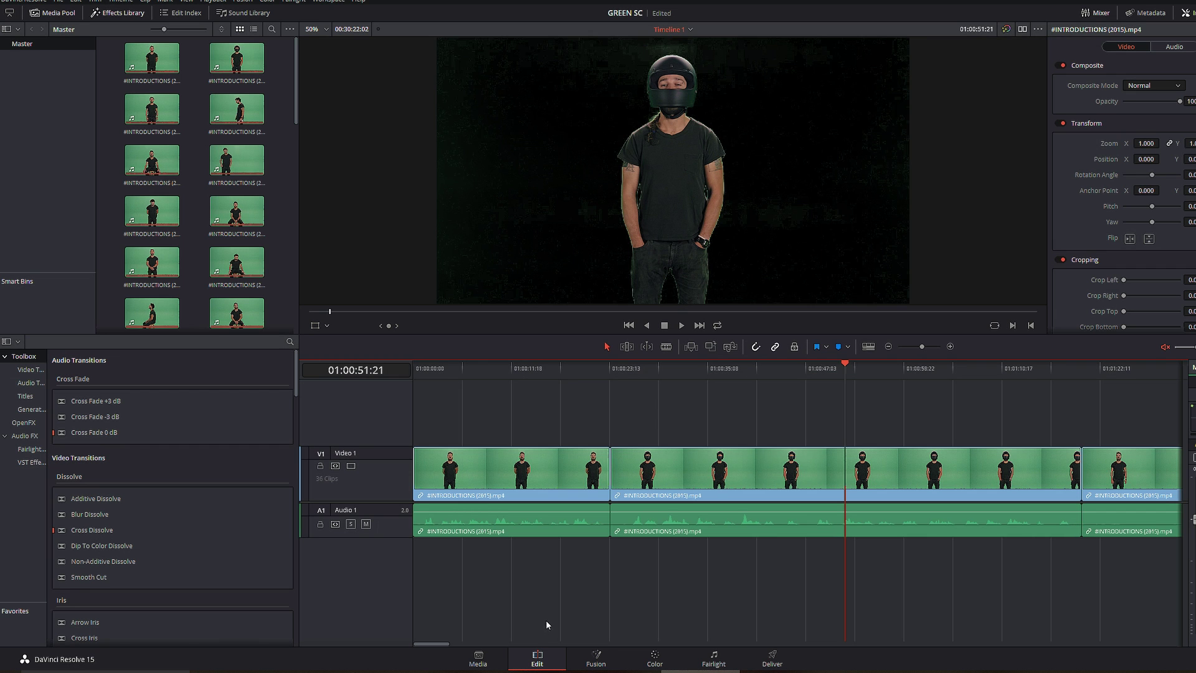
left_click_drag(501, 375, 492, 375)
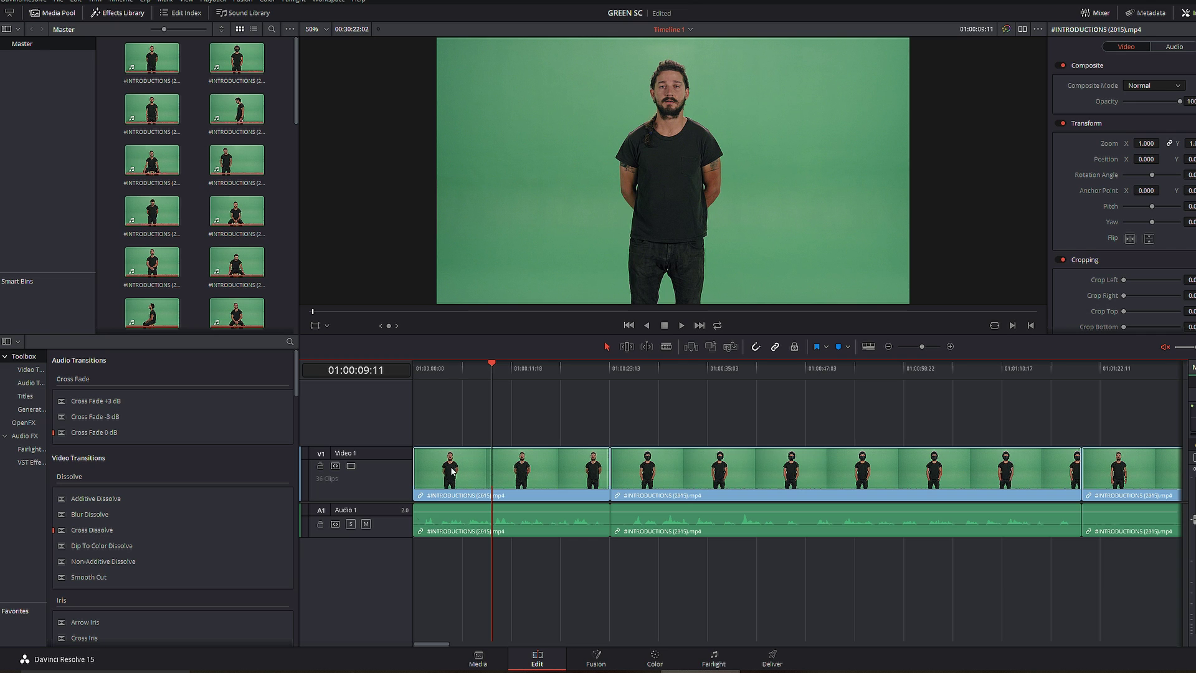
Import alpha channelk00000003.mov into the Media Pool and place it on Video 2
left_click(306, 651)
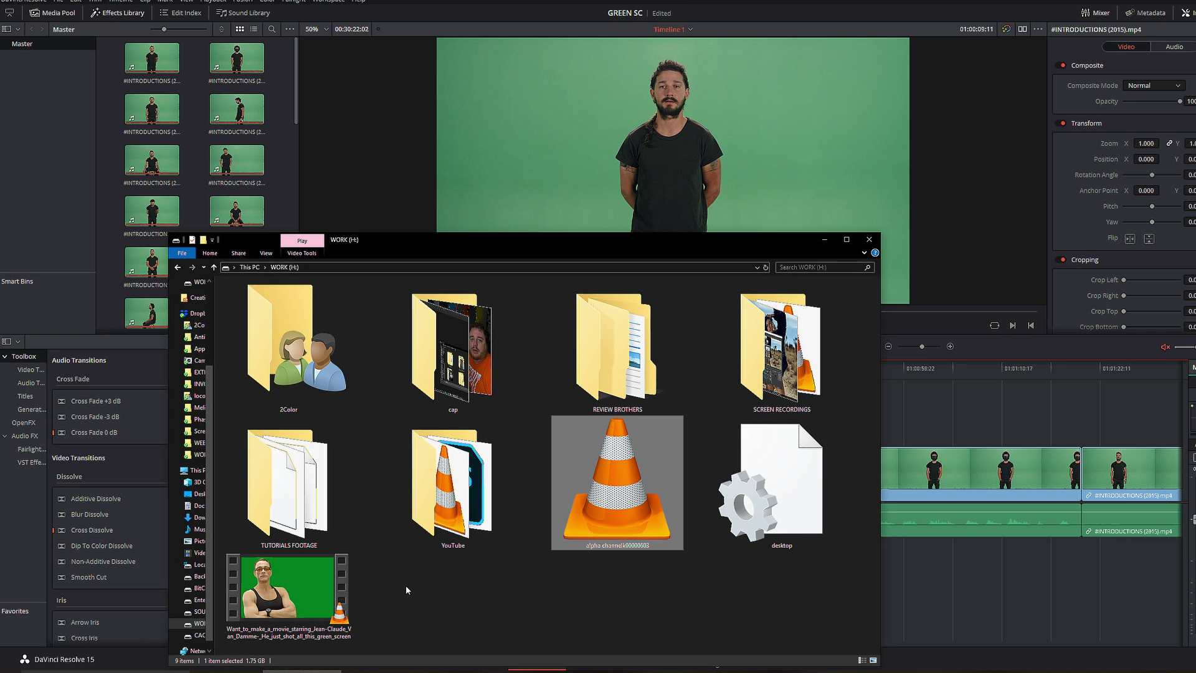
left_click_drag(581, 522, 275, 167)
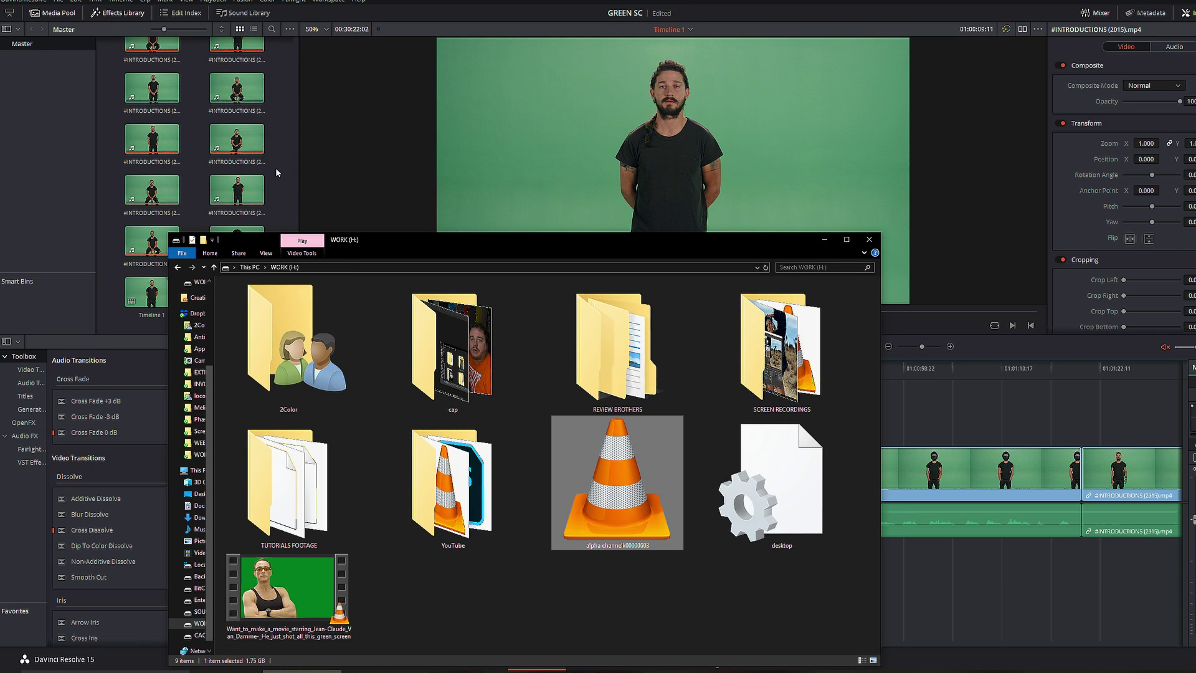
left_click(234, 284)
left_click_drag(233, 284, 447, 420)
left_click(447, 420)
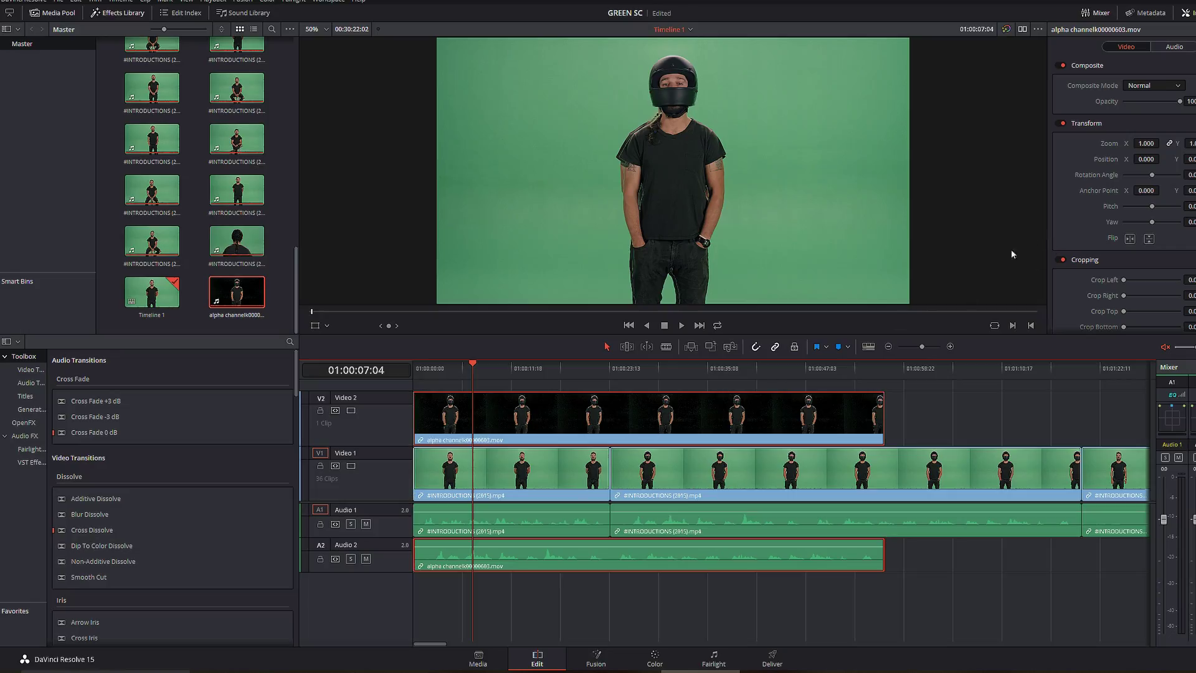
Trim the alpha clip to the first cut, shift it to X −586, and play the composite
left_click_drag(881, 408, 607, 410)
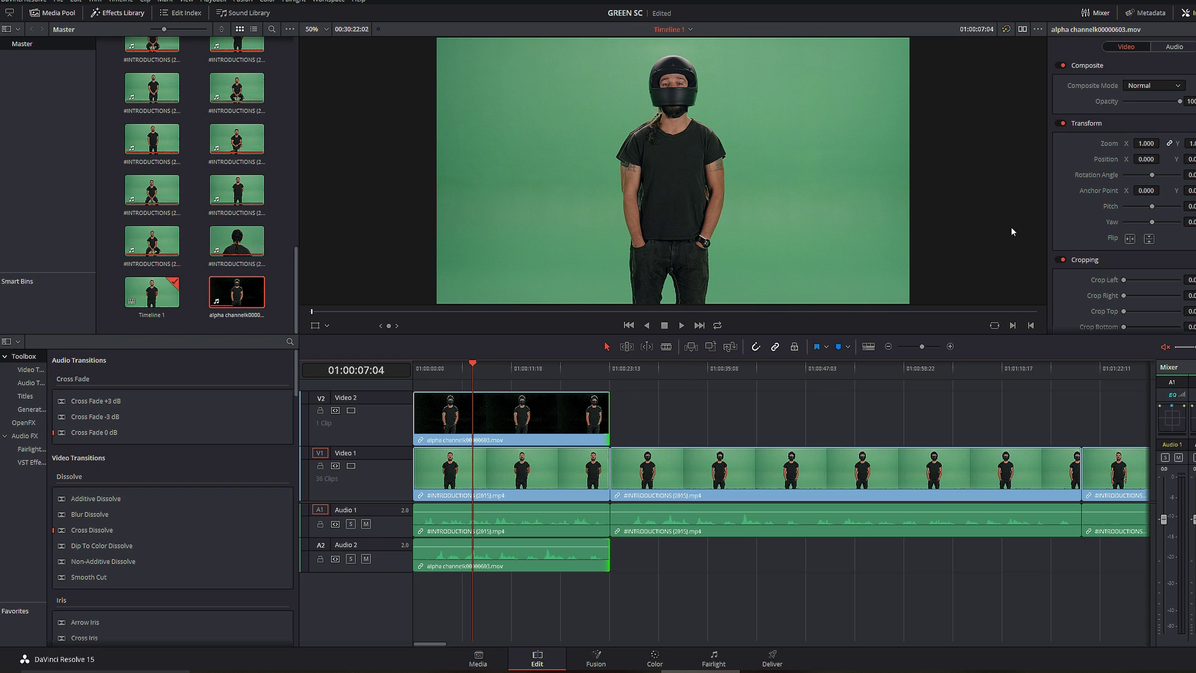
left_click_drag(1148, 158, 1098, 159)
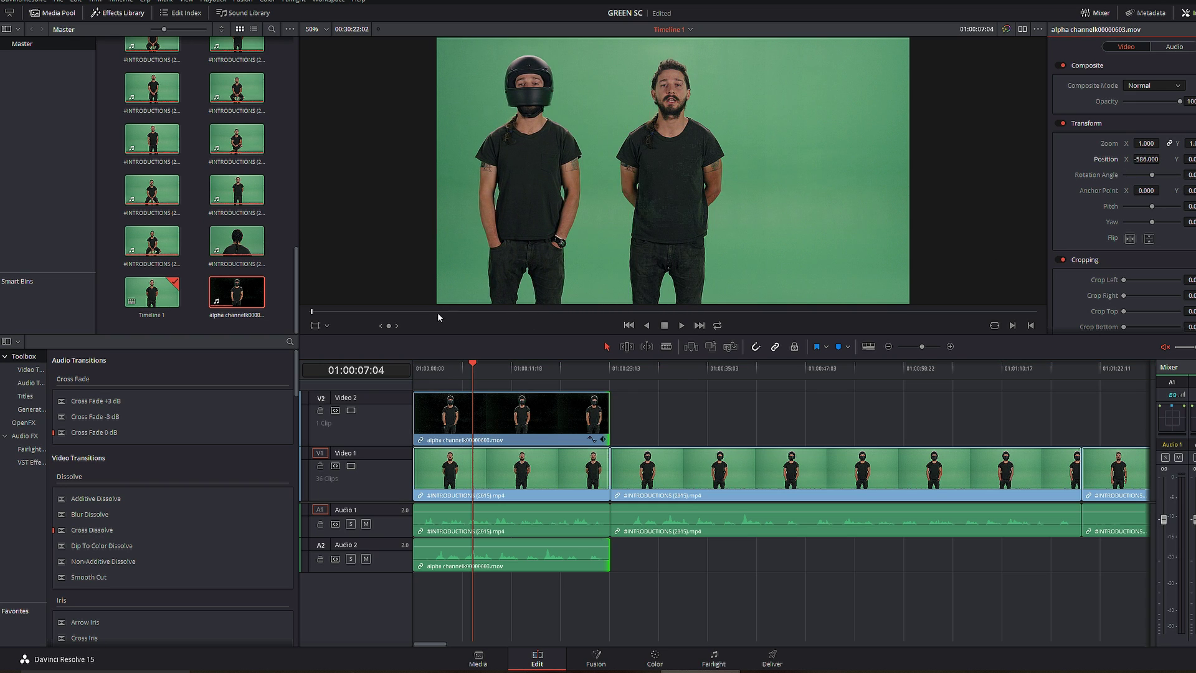
left_click(437, 371)
key("space")
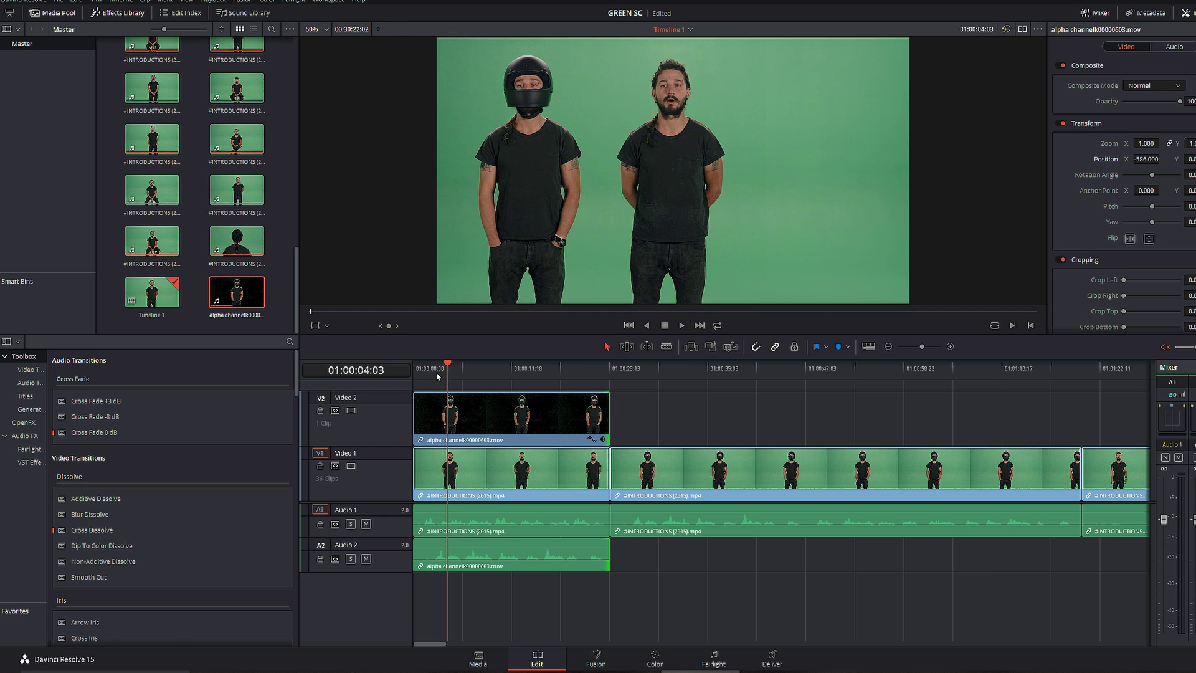